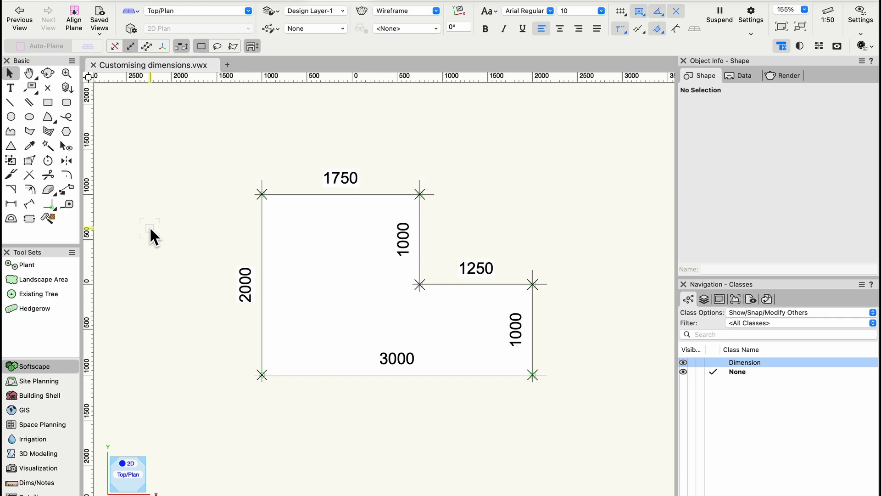
Step: Add a diagonal linear dimension from the upper end of the notch to the outer corner, assigned to the Dimension class
left_click(32, 204)
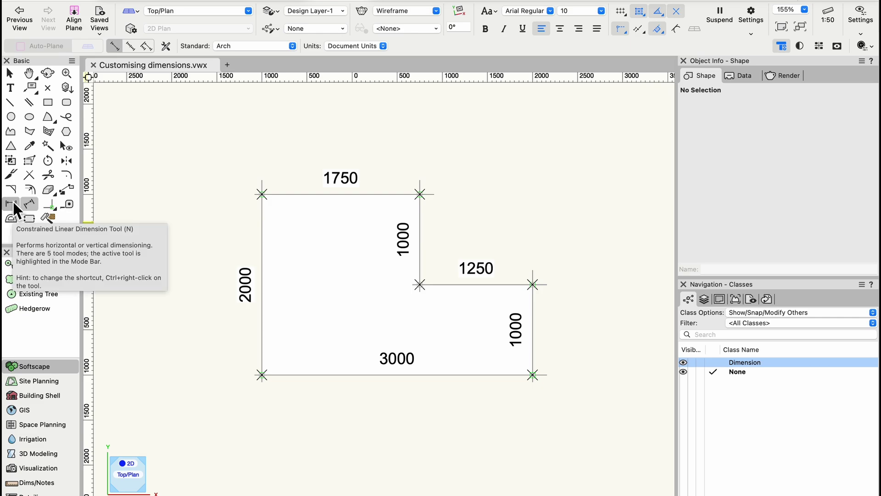
left_click(420, 195)
double_click(534, 284)
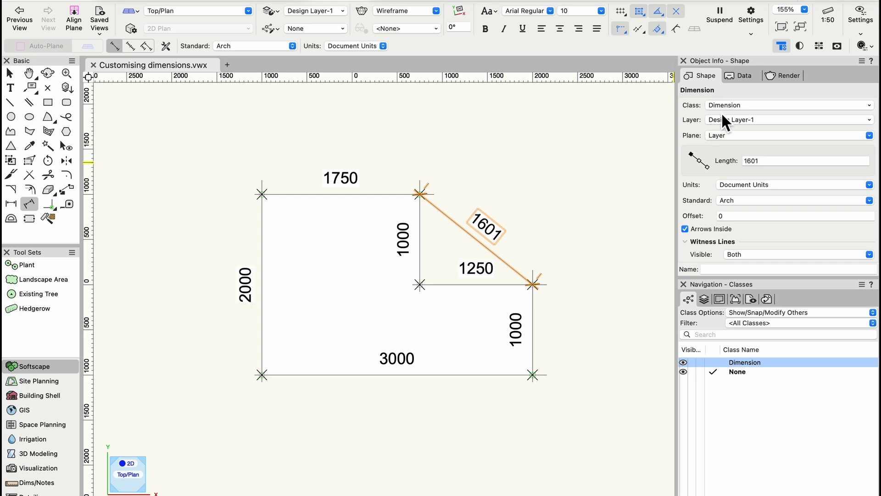
left_click(732, 105)
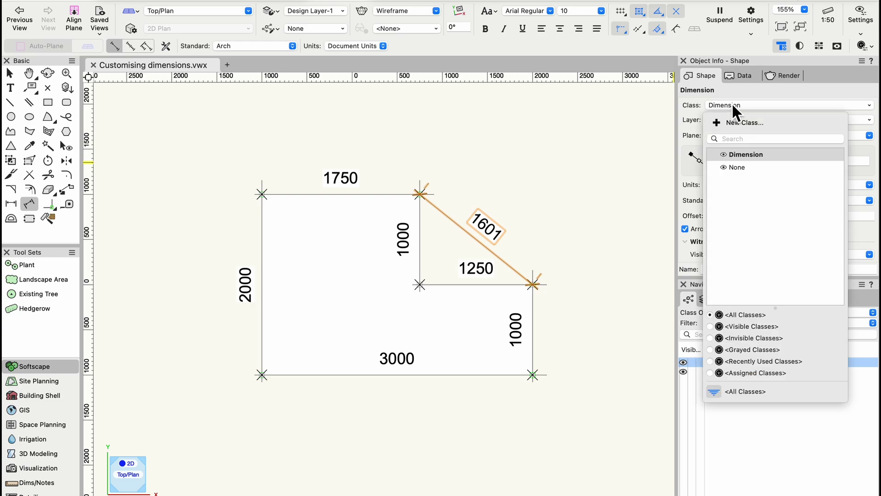
left_click(771, 158)
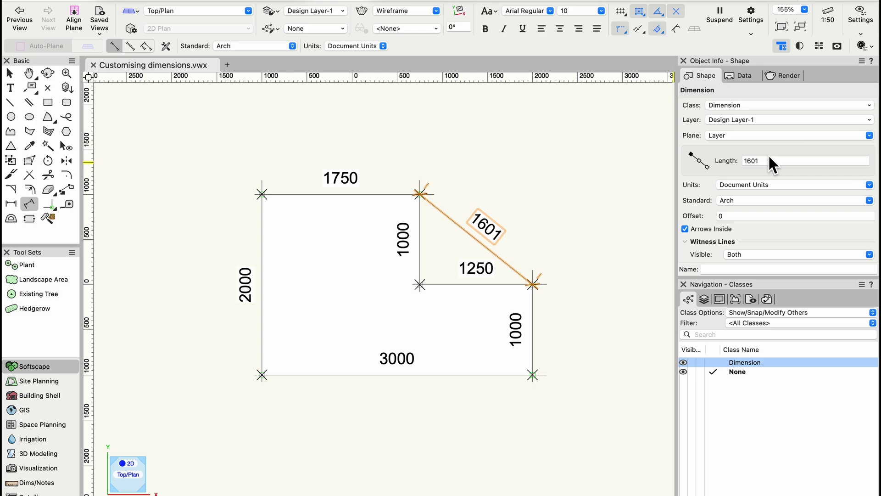
Step: Edit the Dimension class to use its graphic attributes at creation, with a red pen color and the Dims text style
right_click(750, 363)
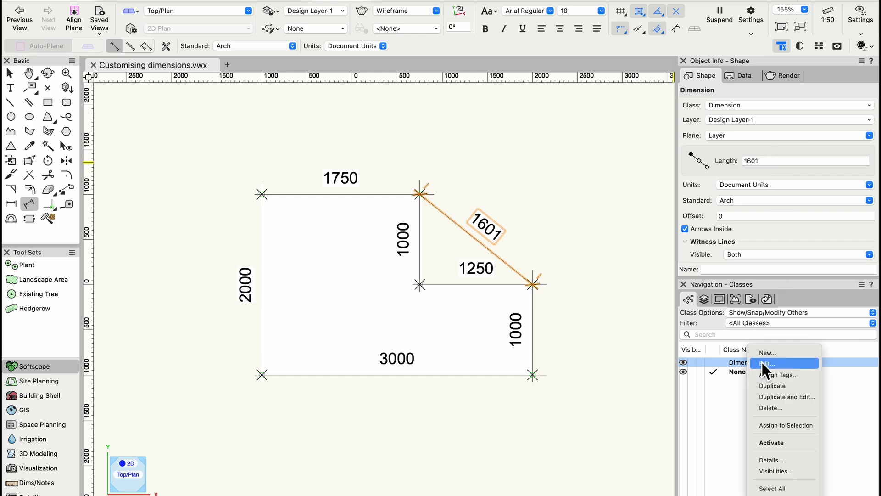
left_click(762, 363)
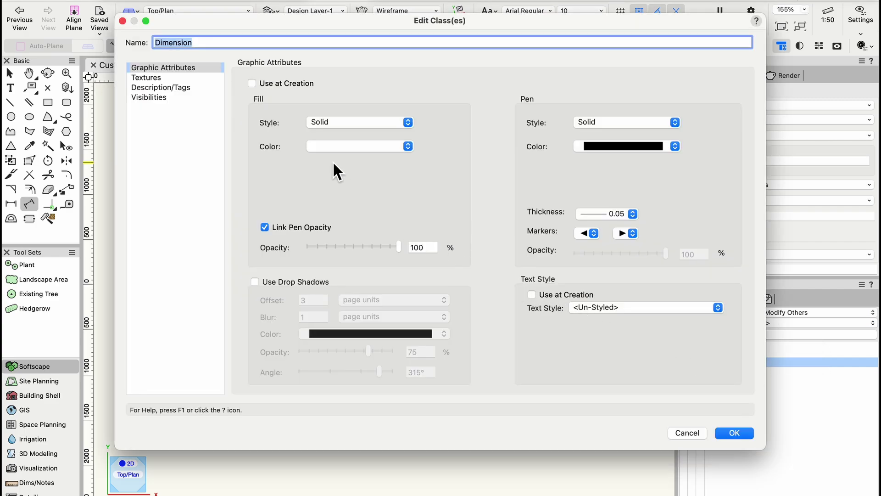
left_click(269, 83)
left_click(599, 148)
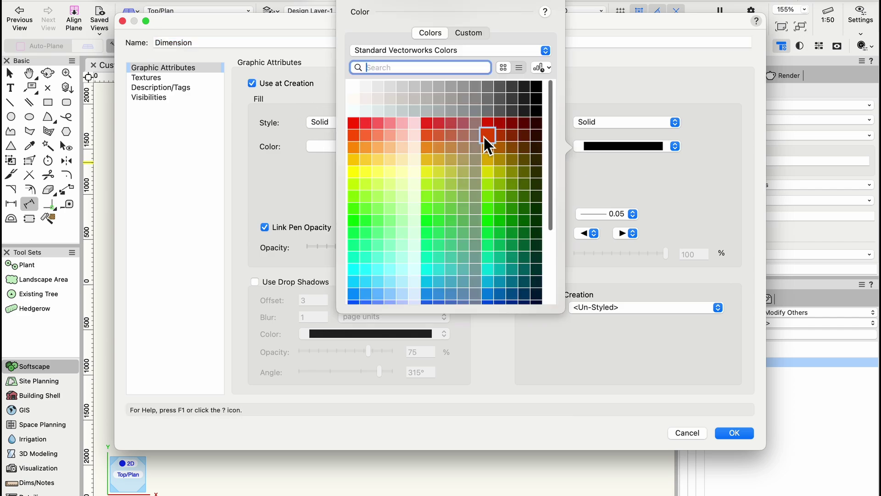
left_click(357, 125)
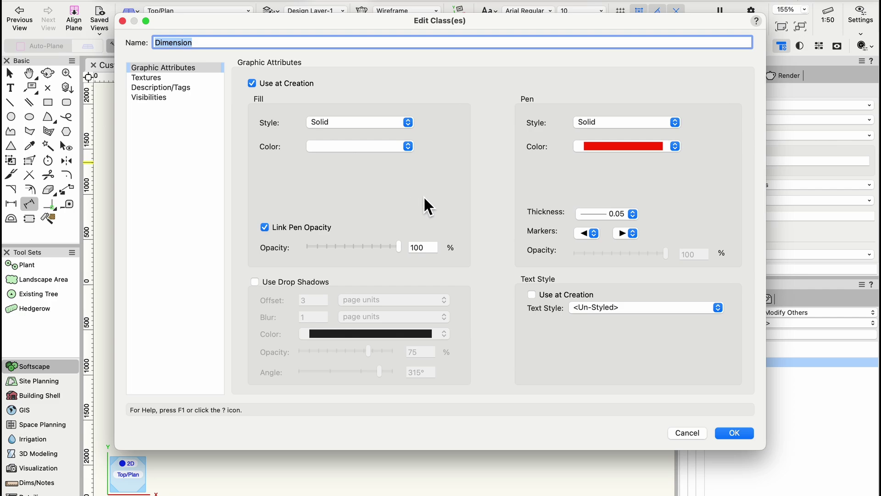
left_click(585, 307)
left_click(591, 327)
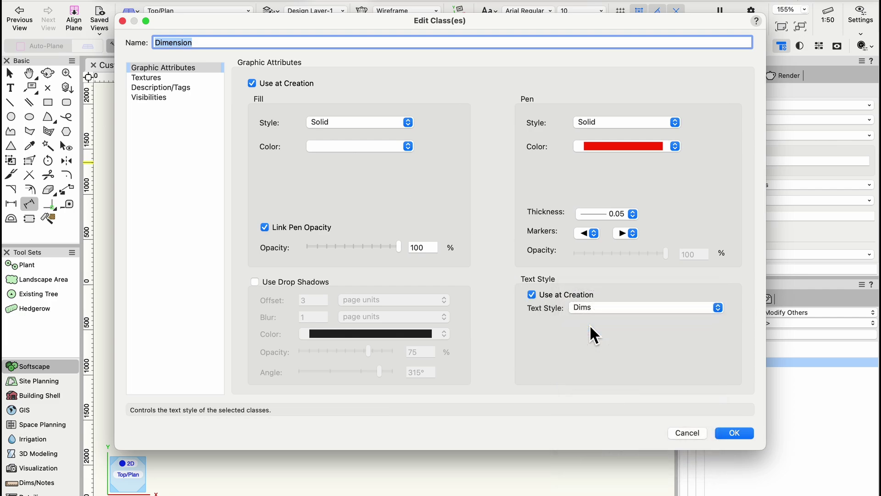
left_click(732, 432)
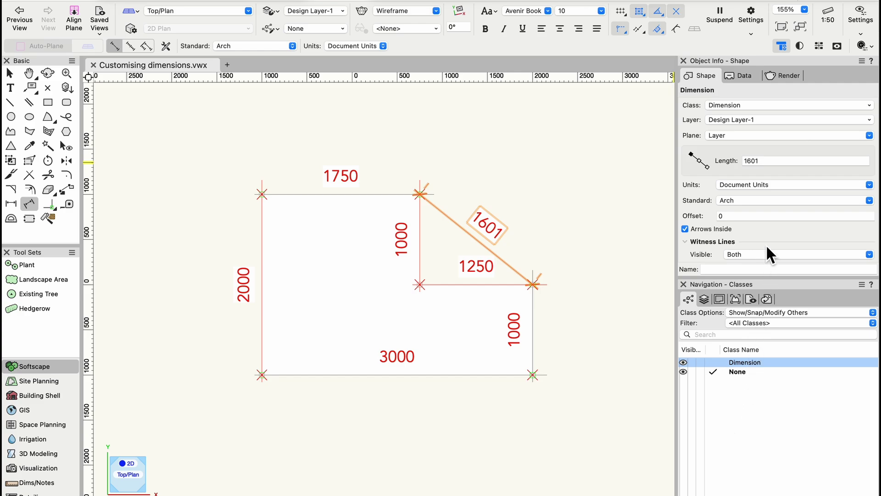
Step: Try the ISO standard on the diagonal dimension and return it to Arch
left_click(760, 184)
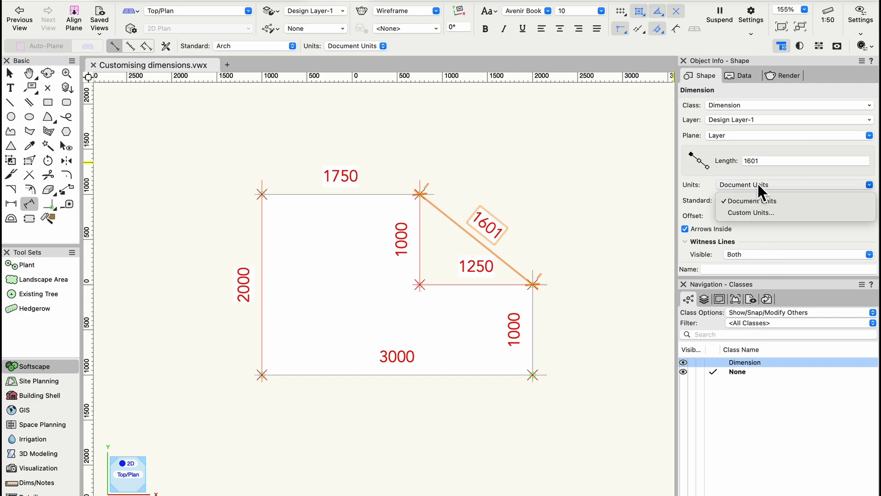
left_click(759, 185)
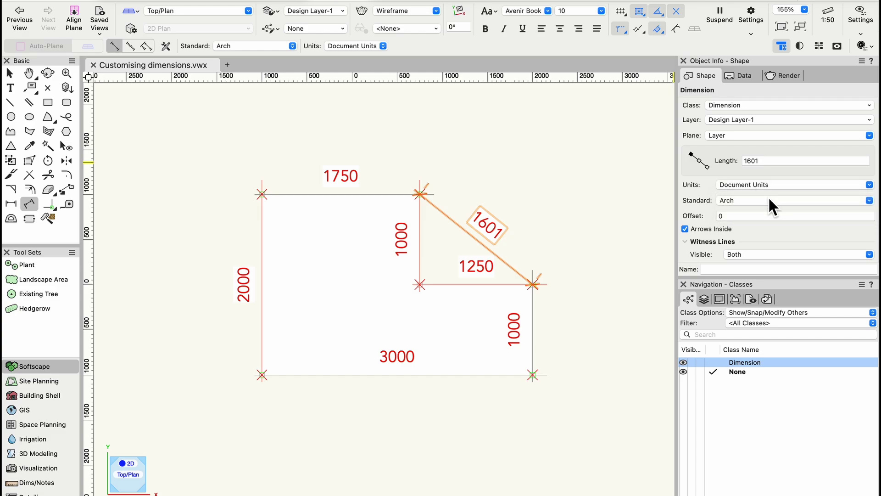
left_click(773, 209)
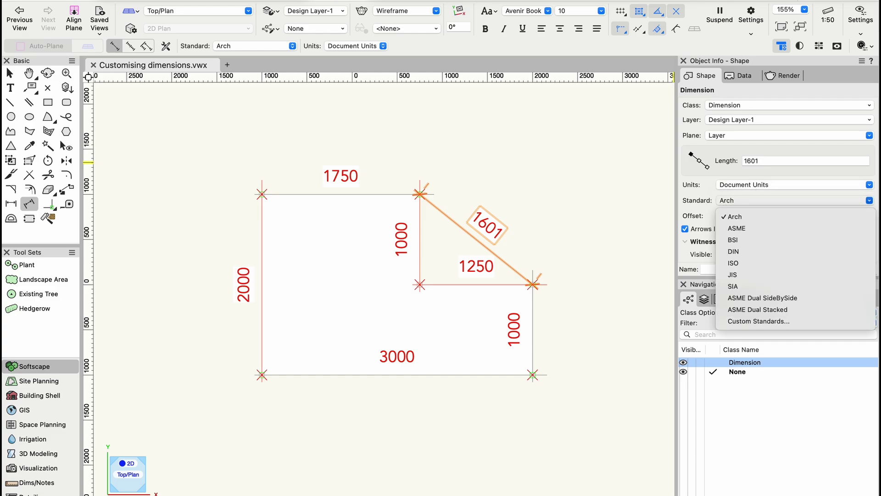
left_click(755, 263)
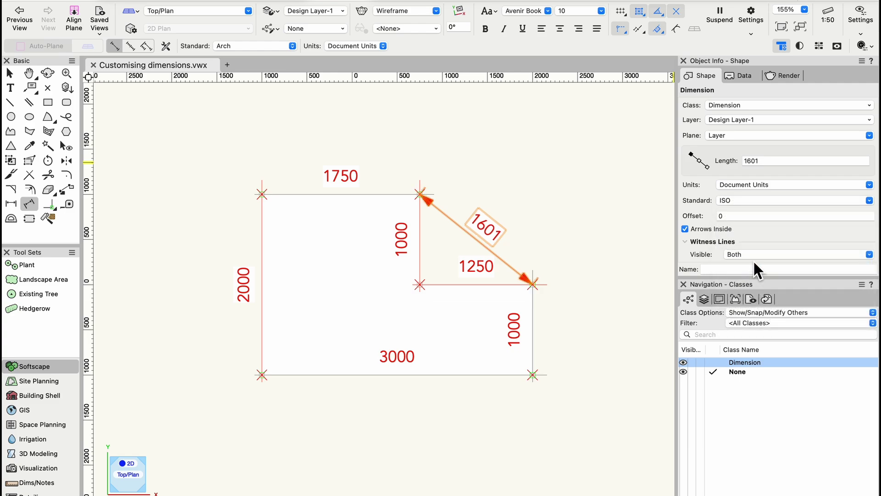
left_click(765, 202)
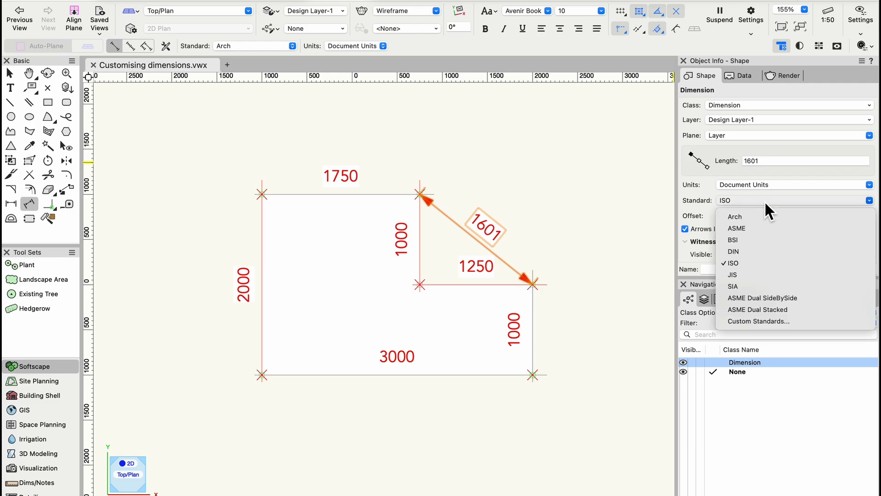
left_click(756, 215)
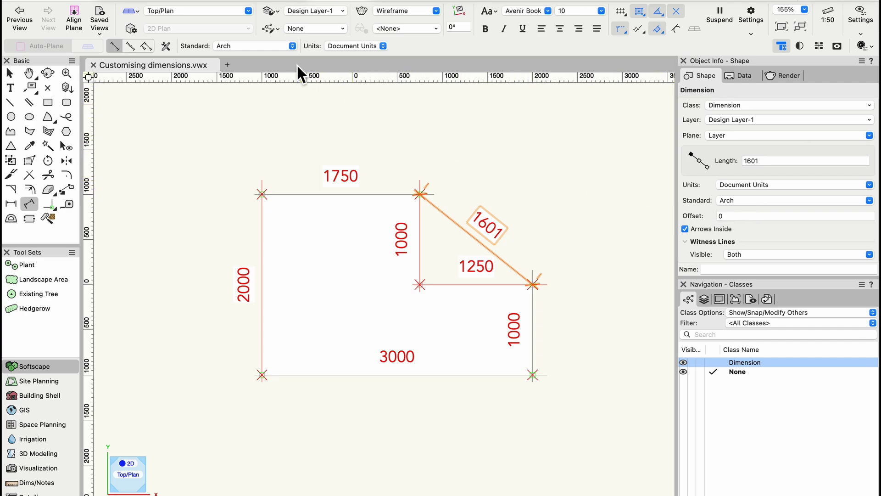
left_click(290, 48)
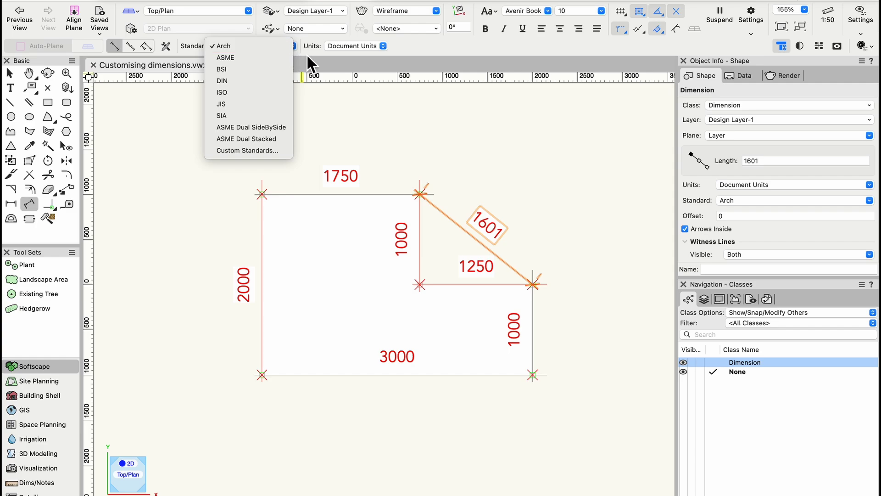
left_click(351, 70)
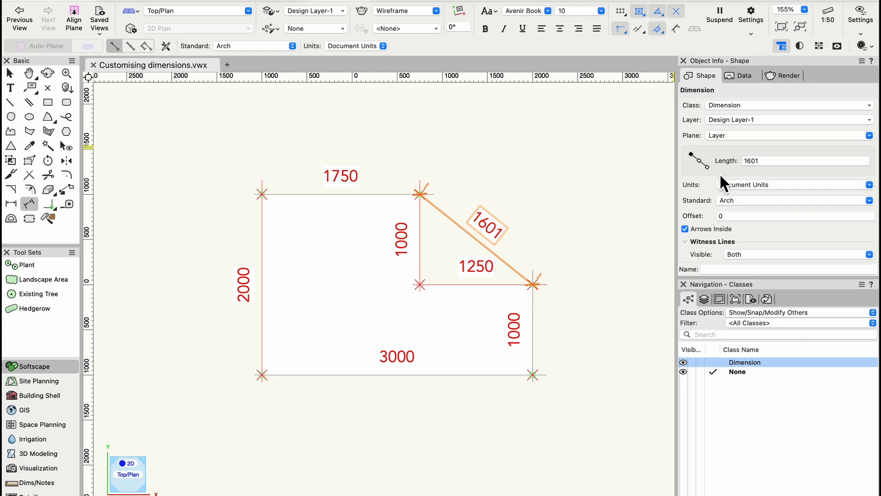
left_click(734, 217)
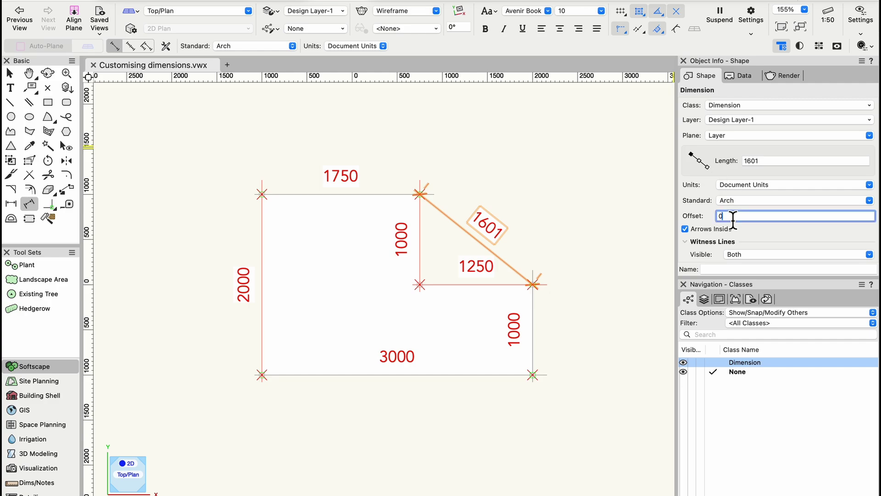
key("Return")
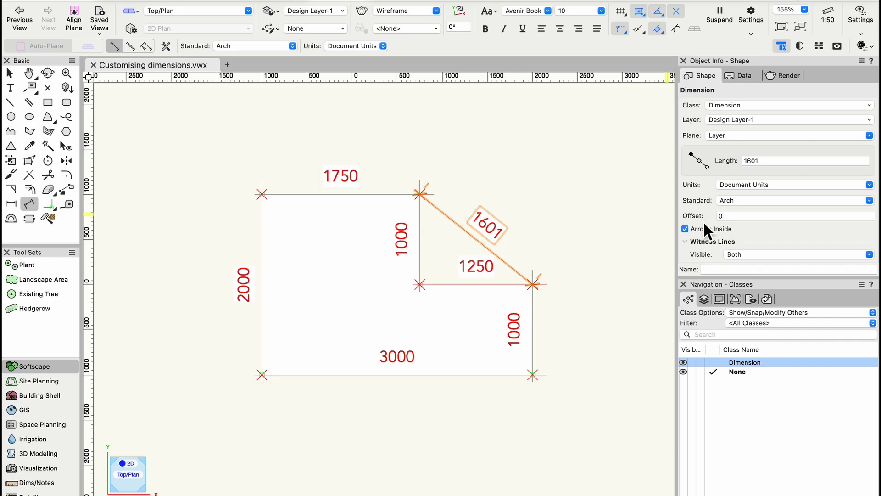
Step: Add a horizontal dimension across the shape's full width, placed about 635 above its upper edge
left_click(262, 194)
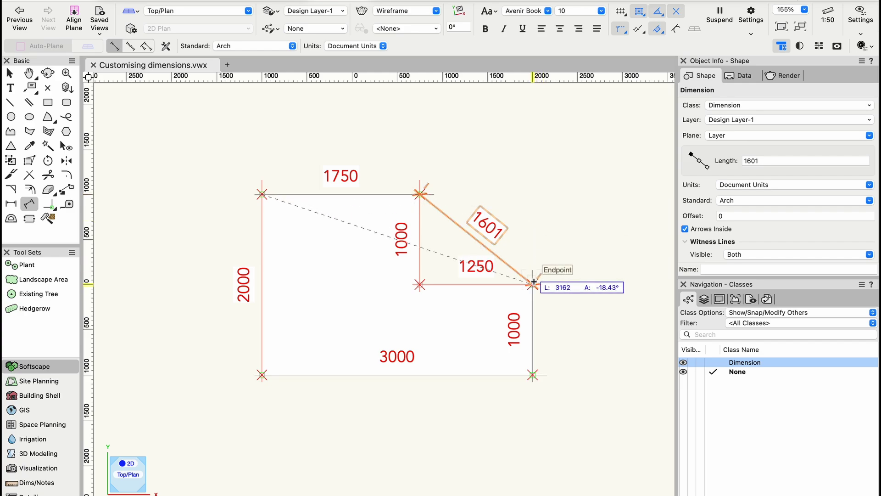
left_click(534, 195)
left_click(540, 137)
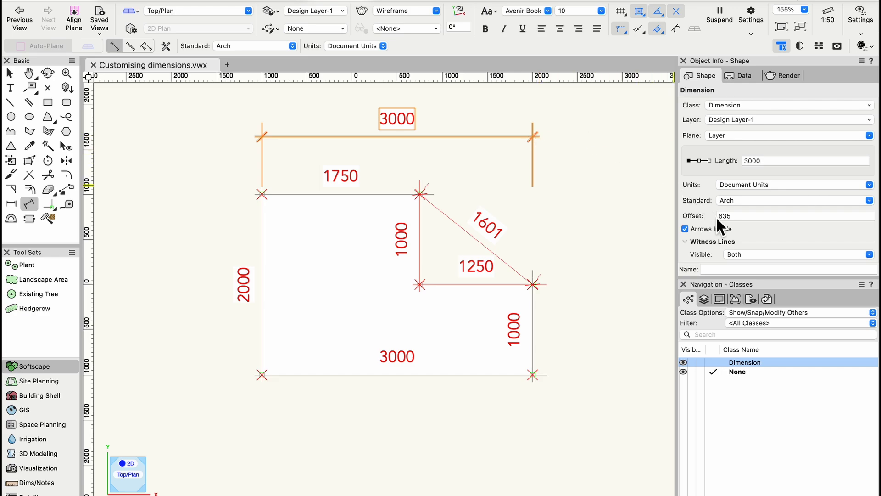
Step: Set the offset of the new overall width dimension to 500
double_click(746, 216)
type("500")
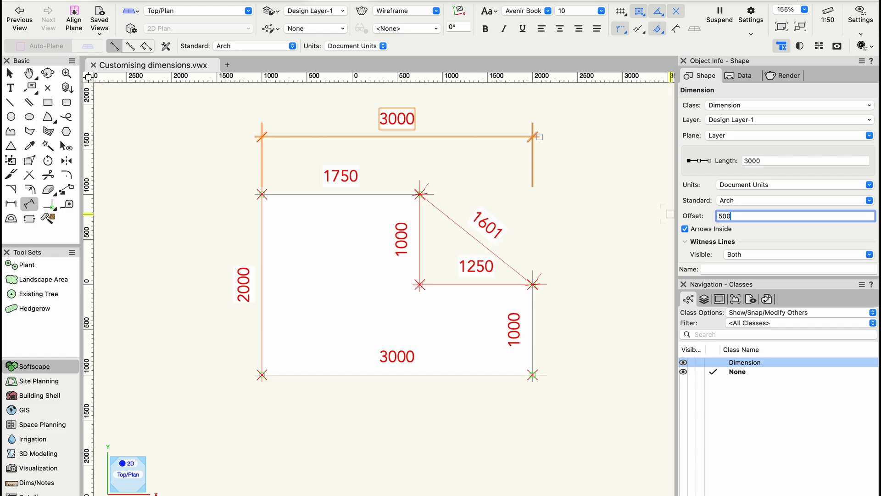
key("Return")
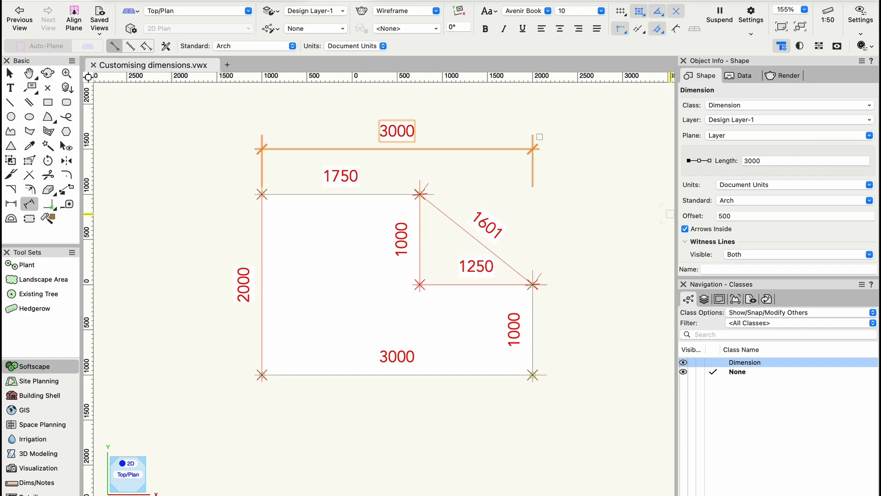
Step: Try the Starting witness line option on the overall width dimension above the shape, and set its witness line visibility to None
scroll(735, 221, "down", 3)
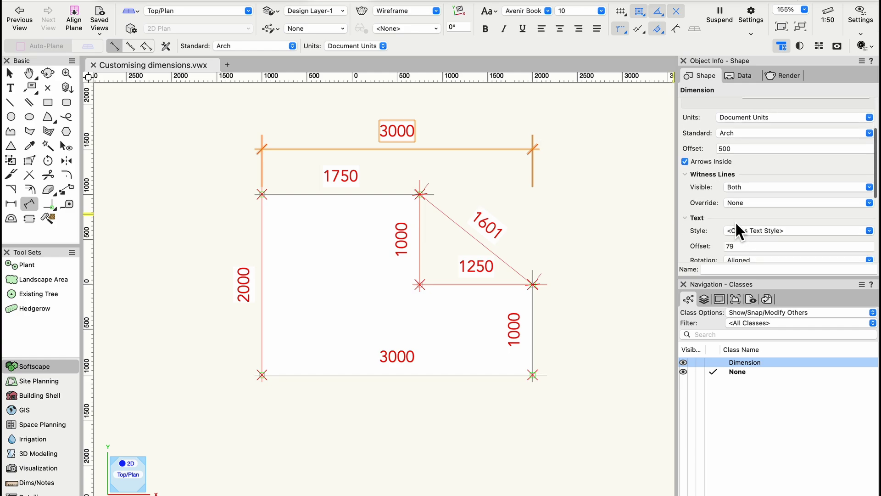
scroll(736, 225, "down", 2)
left_click(772, 160)
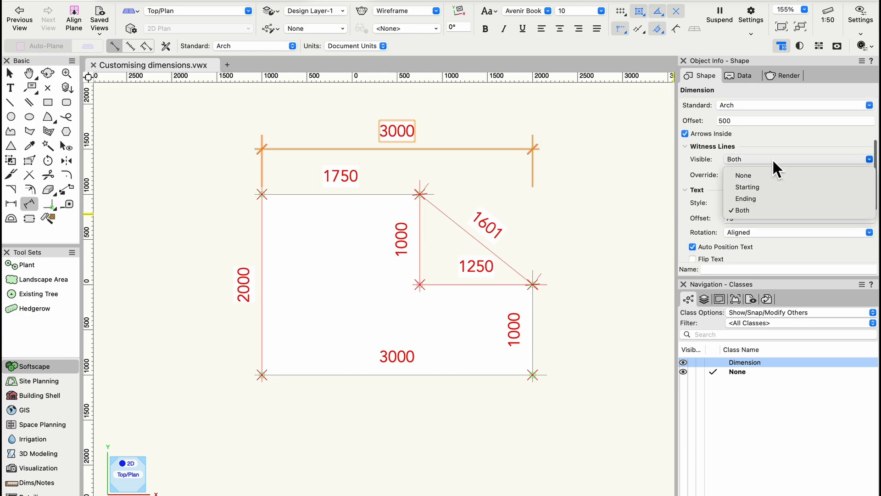
left_click(767, 185)
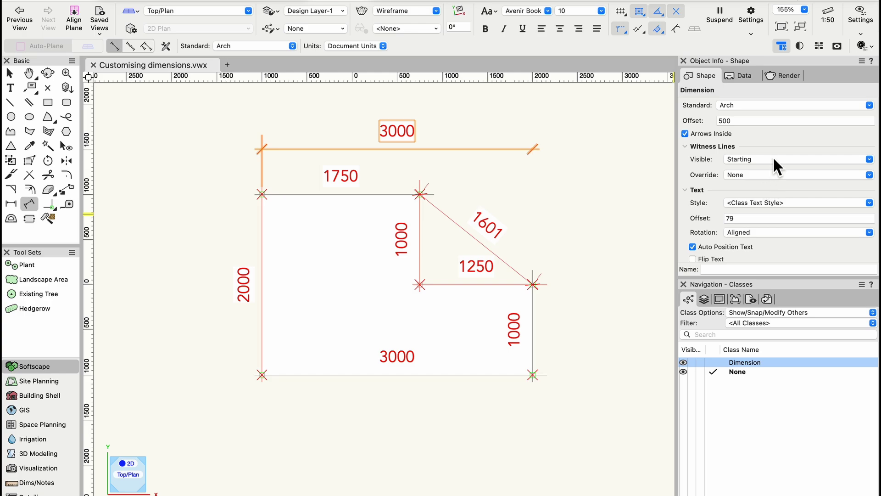
left_click(773, 158)
left_click(769, 175)
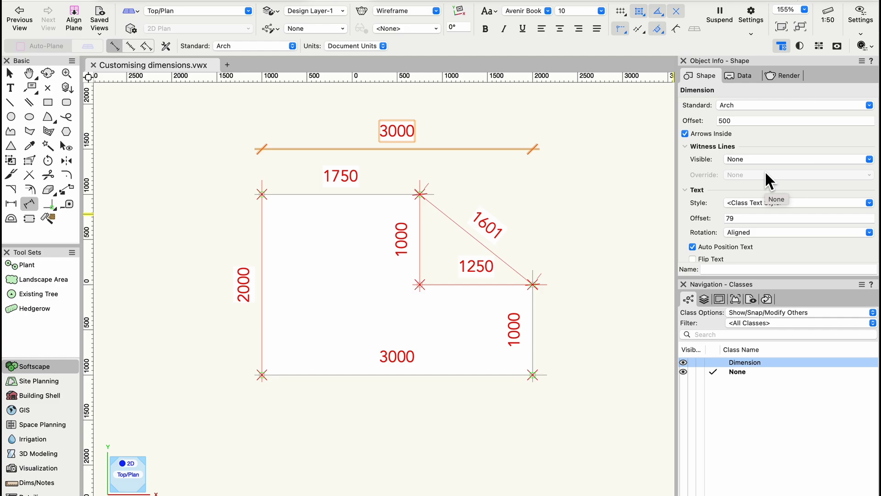
Step: Select all the dimensions by class and object type with the Select Similar tool, set their text offset to 20, and deselect them
scroll(765, 172, "down", 4)
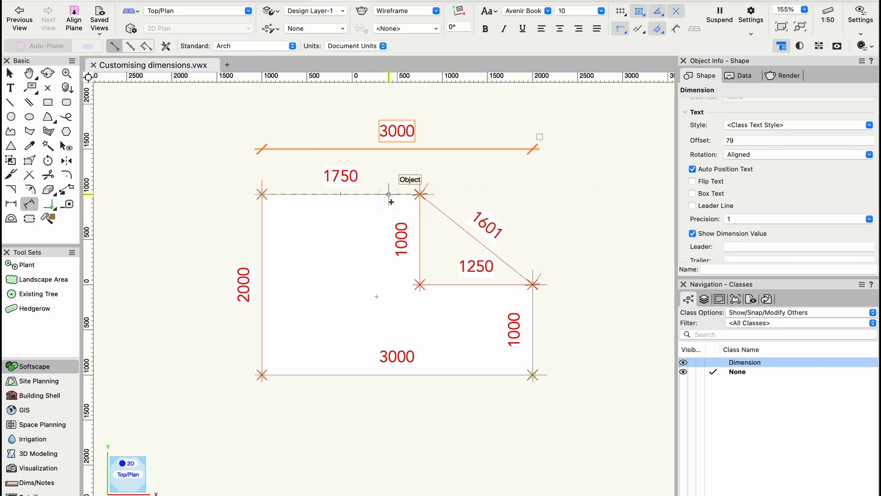
left_click(48, 145)
left_click(340, 177)
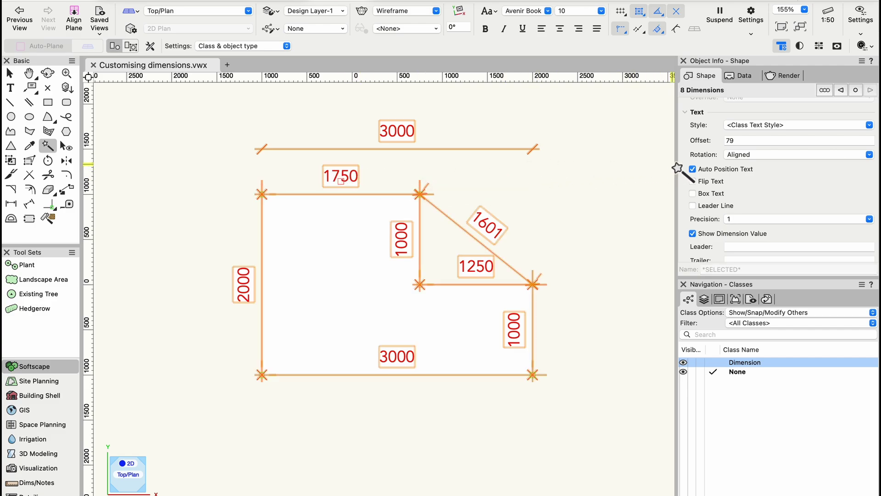
left_click(743, 140)
type("20")
key("Return")
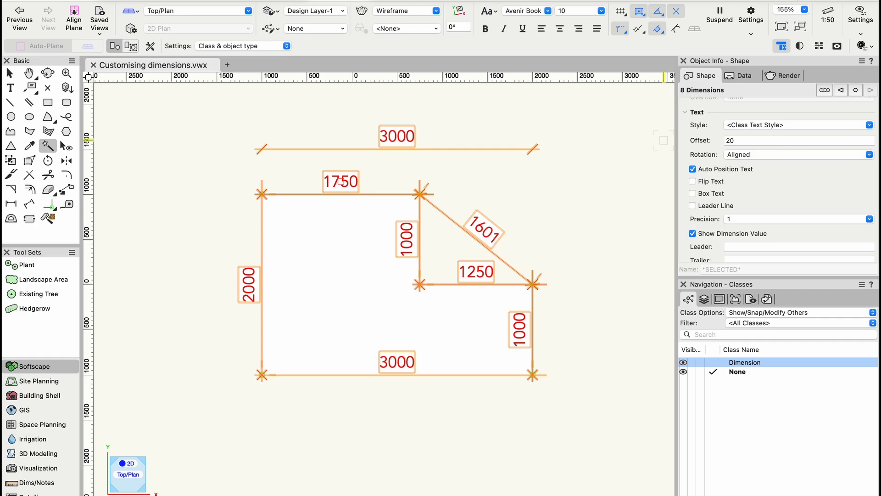
key("x")
key("x")
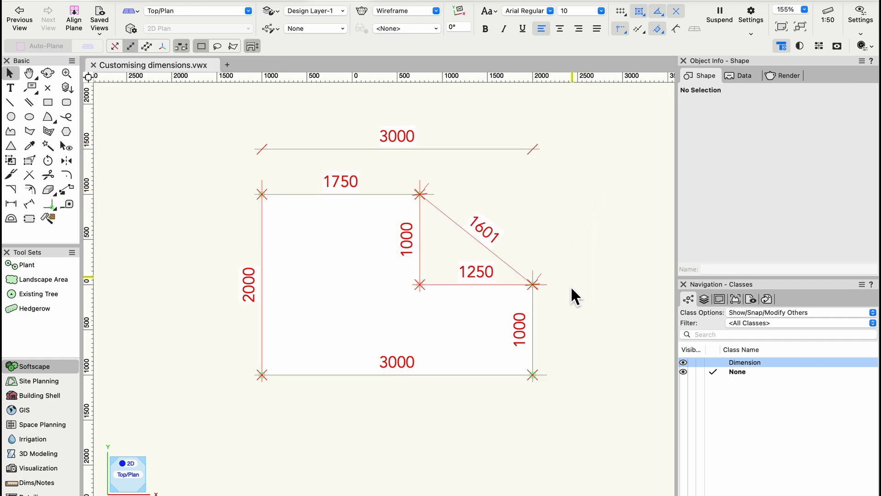
Step: Flip the text of the two vertical 1000 dimensions to the outer side of their edges
left_click(534, 333)
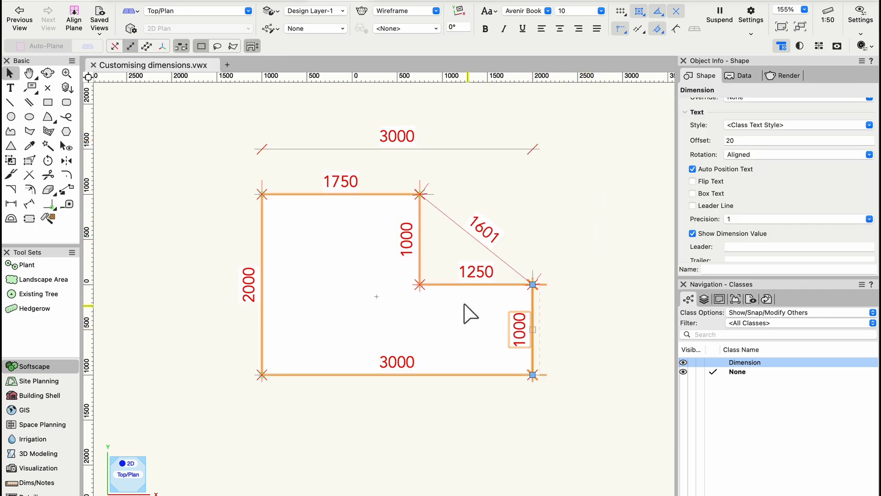
left_click(412, 247, "shift")
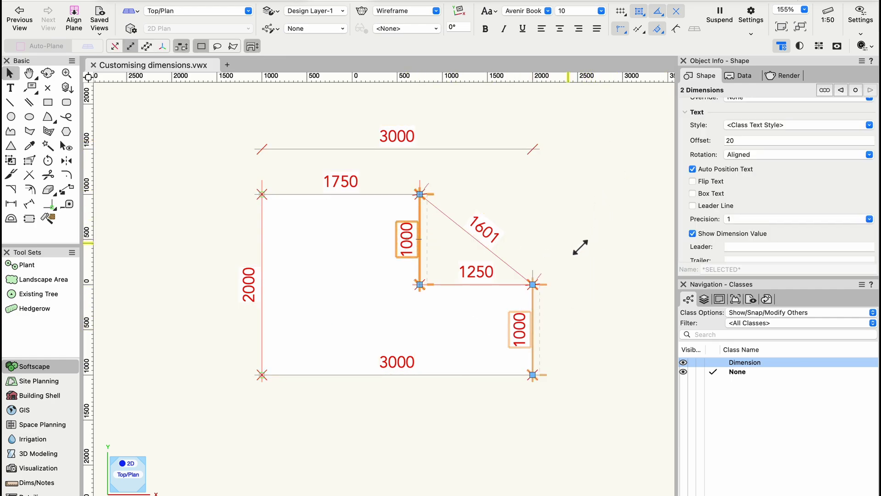
left_click(710, 181)
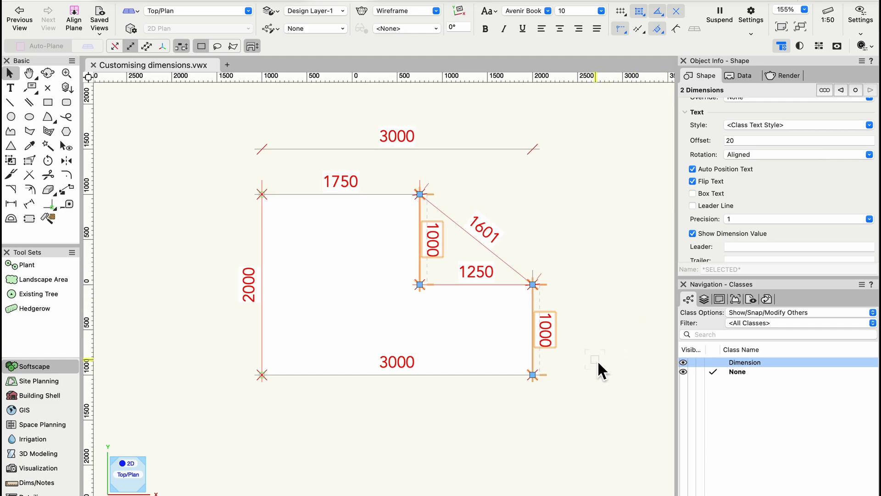
Step: Move the text of the 3000 dimension on the shape's lower edge below its dimension line, at a text offset of about -263
left_click(399, 374)
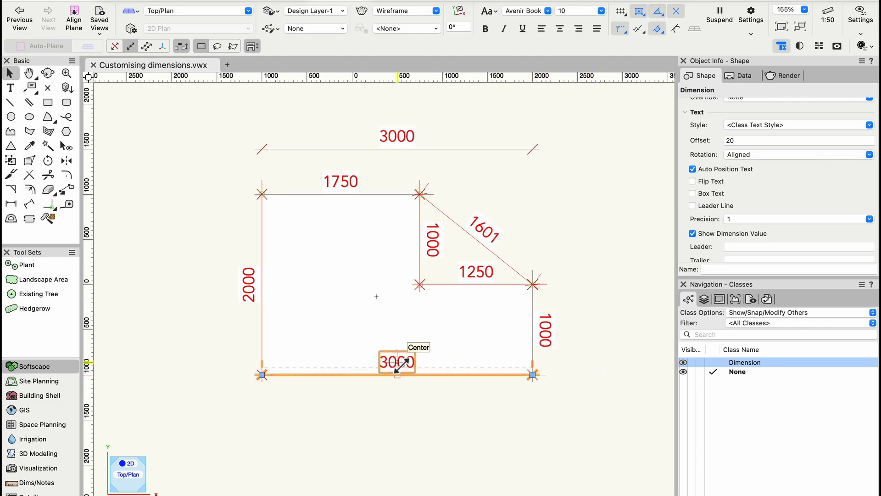
left_click_drag(399, 366, 397, 388)
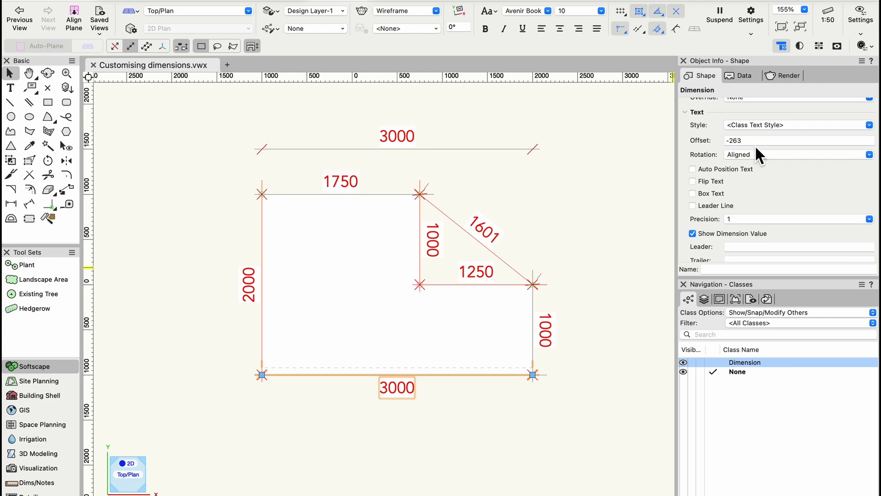
Step: Try the Box Text option and a leader line with the text moved down to about -575 on the lower edge's dimension, and revert both
left_click(724, 194)
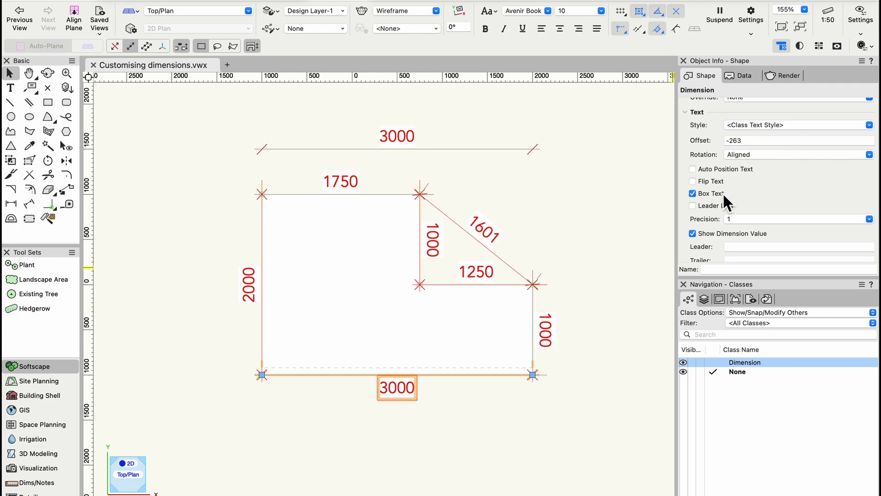
left_click(721, 193)
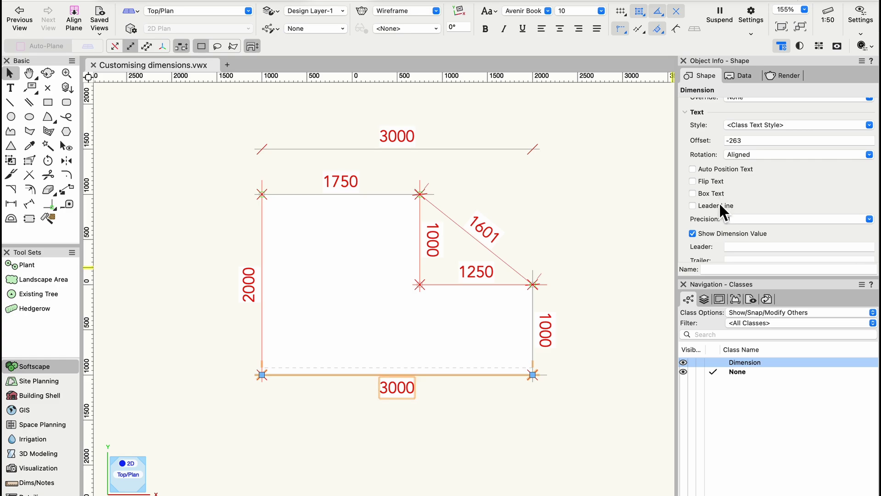
left_click(714, 205)
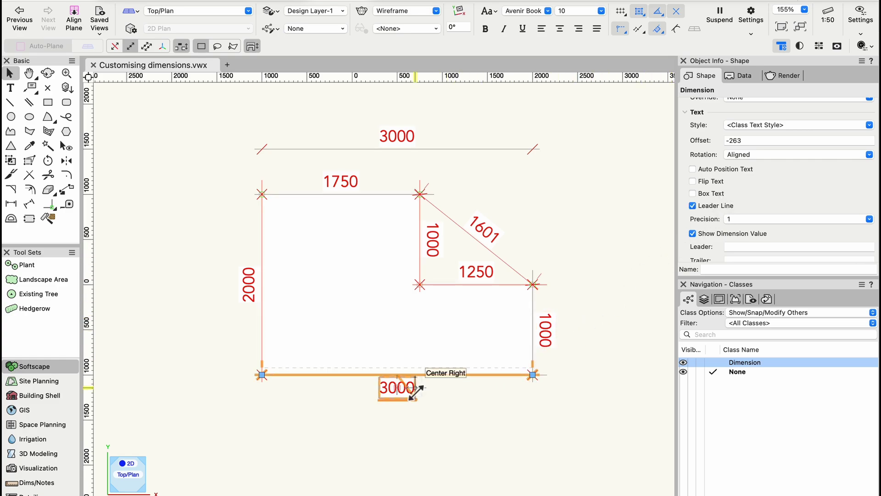
left_click_drag(421, 405, 462, 425)
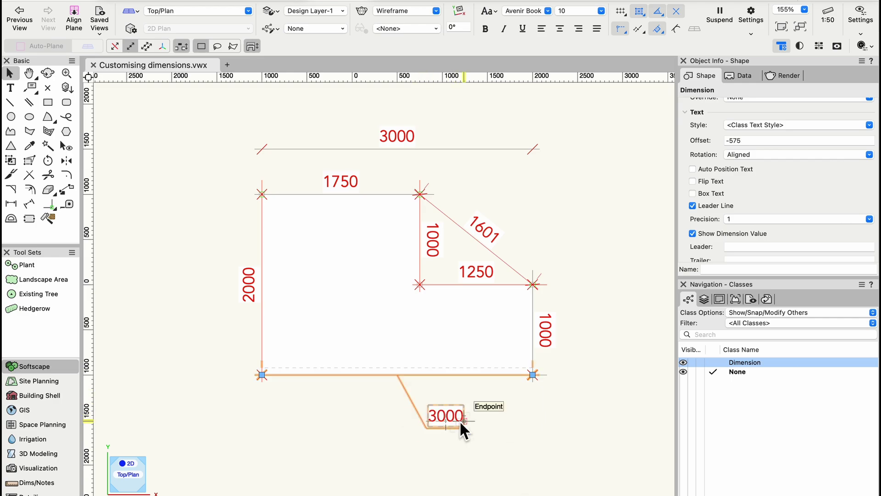
key("super+z")
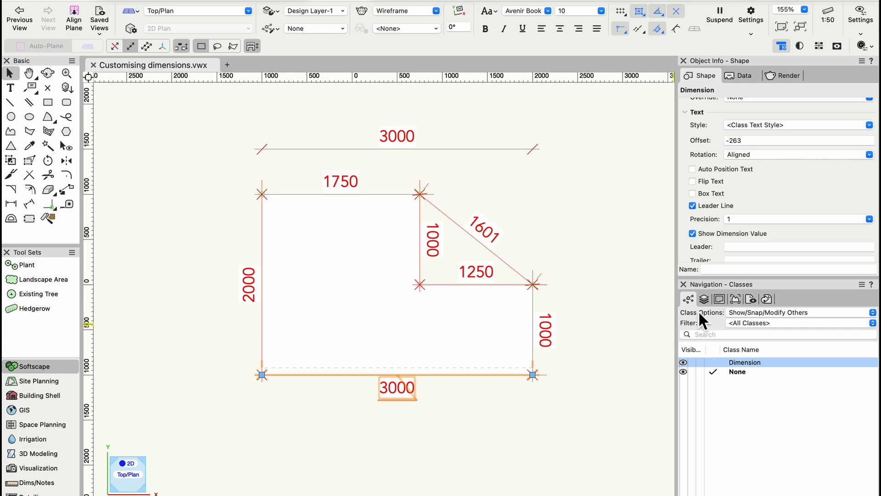
key("super+z")
Step: Try hiding the dimension value on the lower edge's dimension, and show it again
scroll(780, 227, "down", 3)
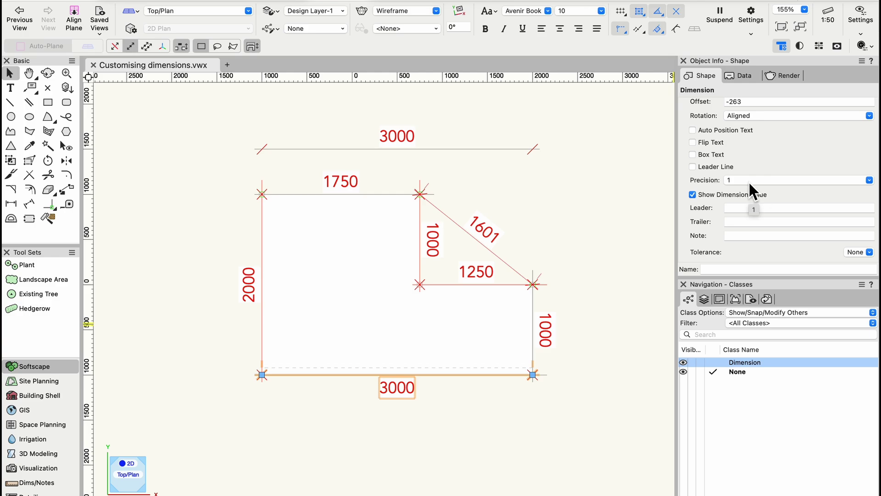
left_click(696, 195)
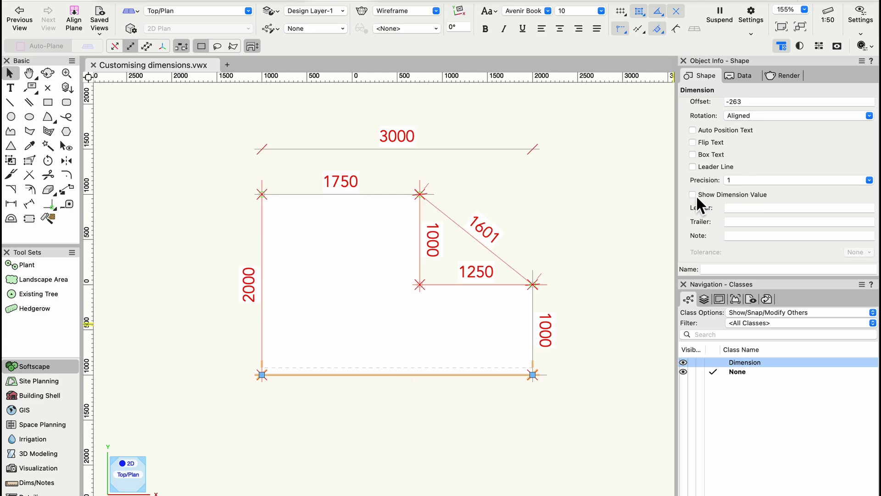
left_click(693, 195)
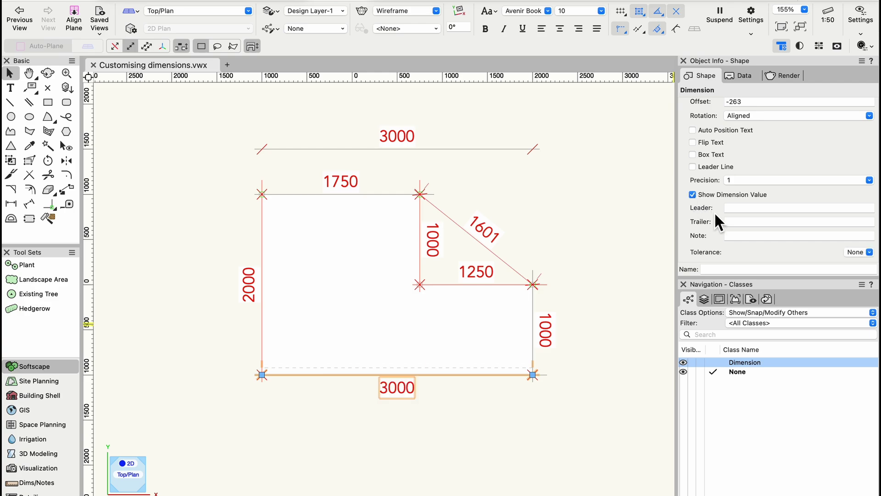
Step: Add the note "tbc on site" to the dimension on the shape's lower edge
left_click(739, 237)
type("tbc on site")
key("Return")
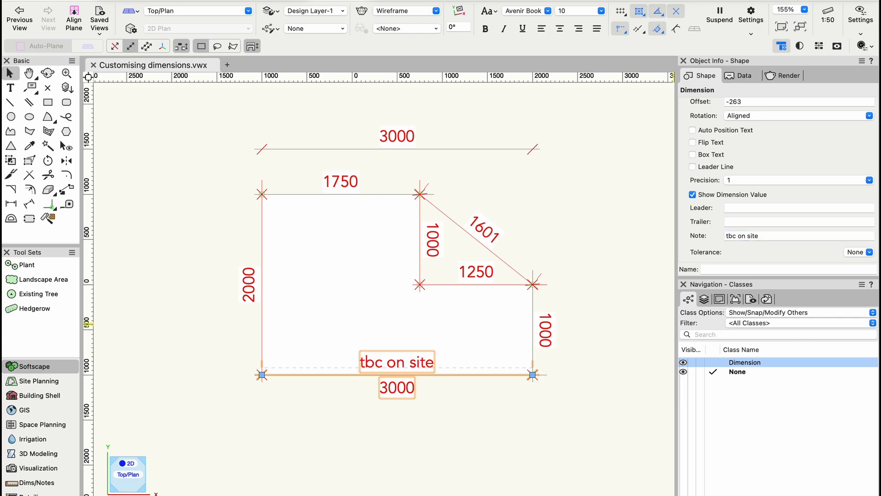